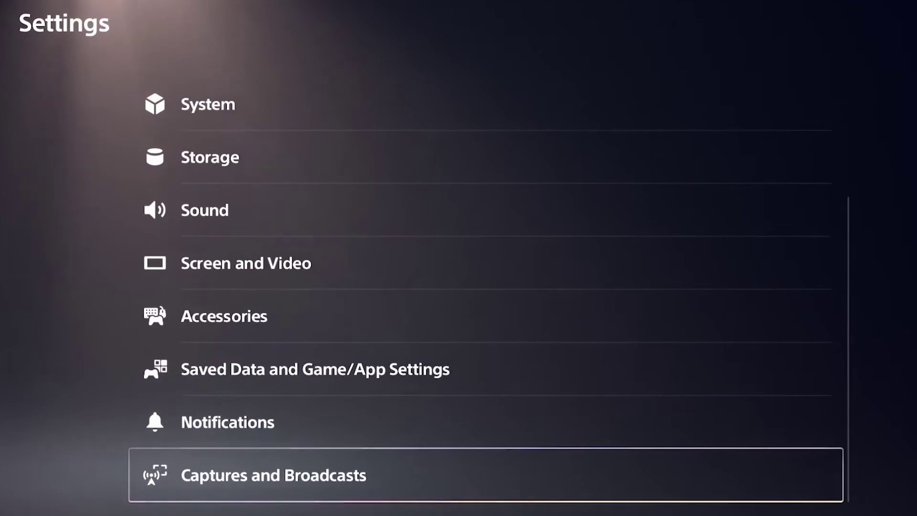
# Open Captures and Broadcasts and show the Broadcasts tab, with video quality 1920 × 1080 at 60 fps.
pyautogui.press('Return')
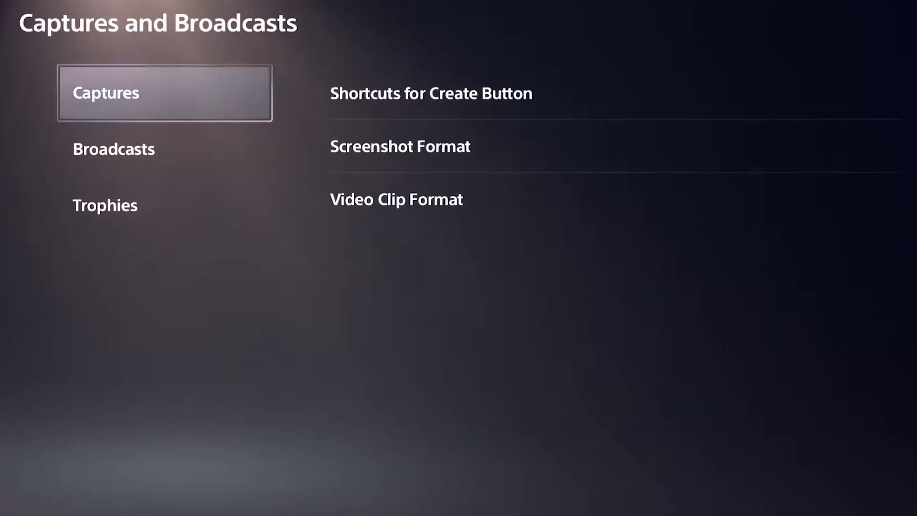
pyautogui.press('Down')
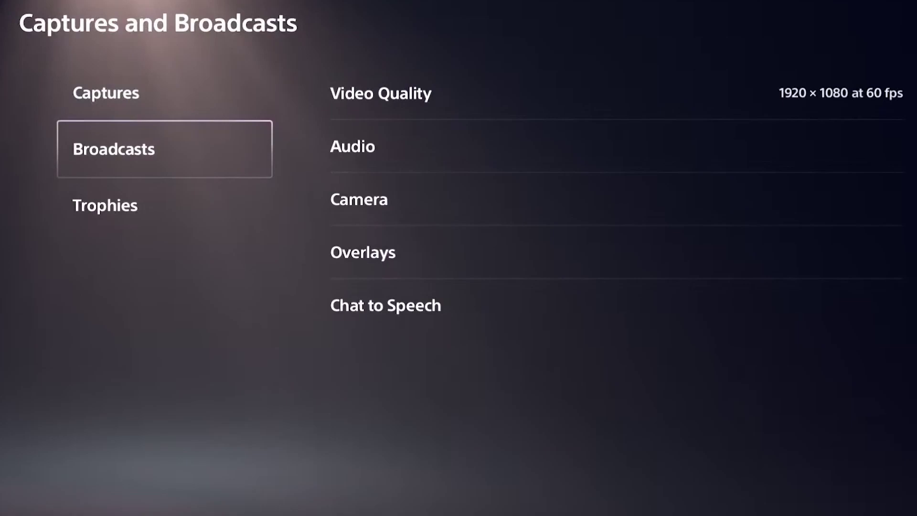
pyautogui.press('Right')
pyautogui.press('Return')
pyautogui.press('Down')
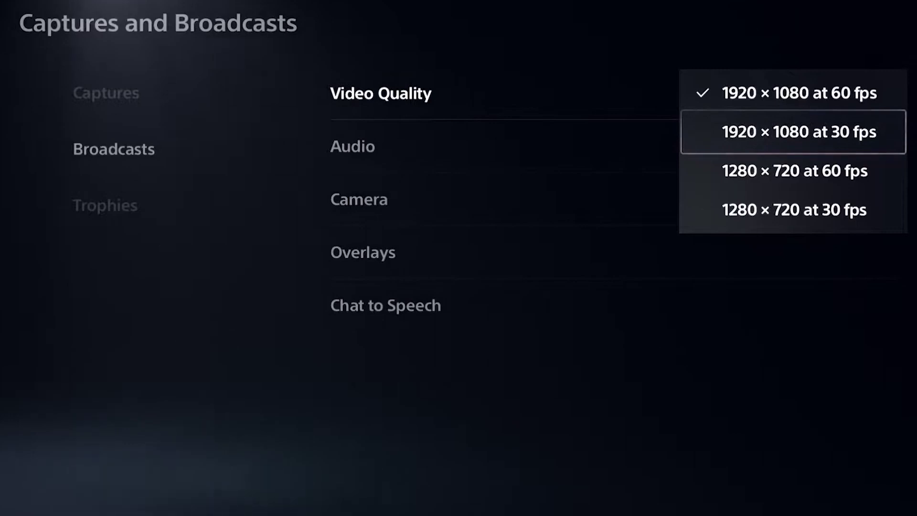
pyautogui.press('Down')
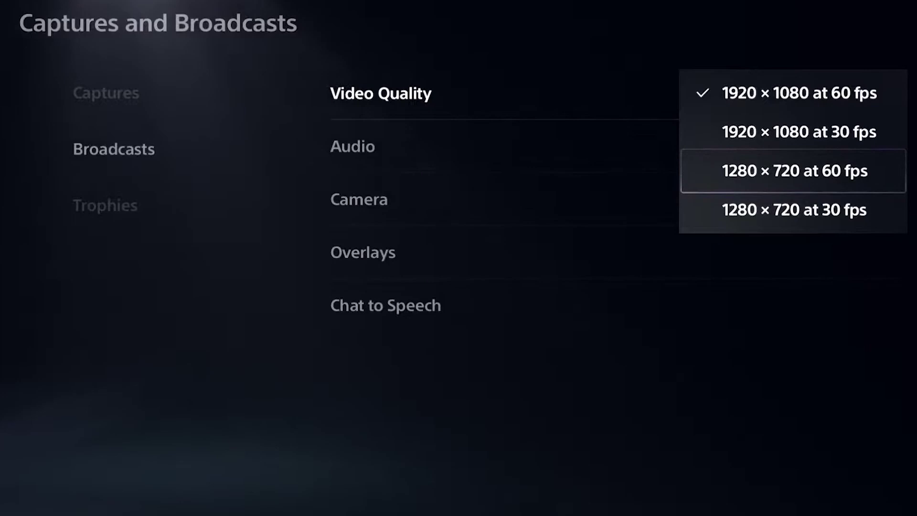
pyautogui.click(793, 92)
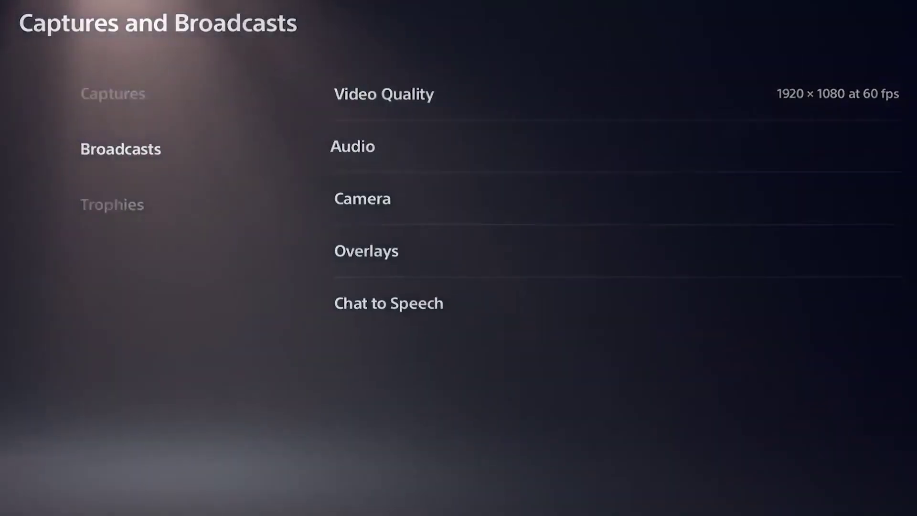
pyautogui.press('Return')
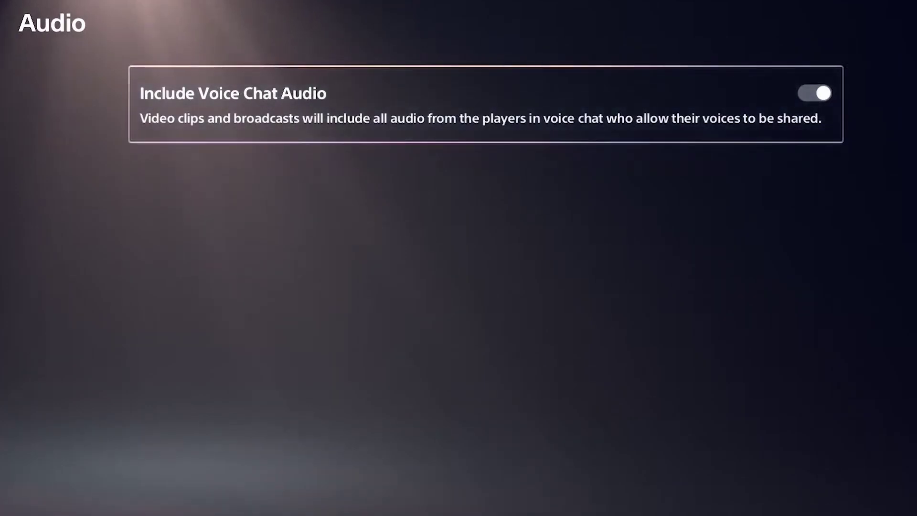
pyautogui.press('Return')
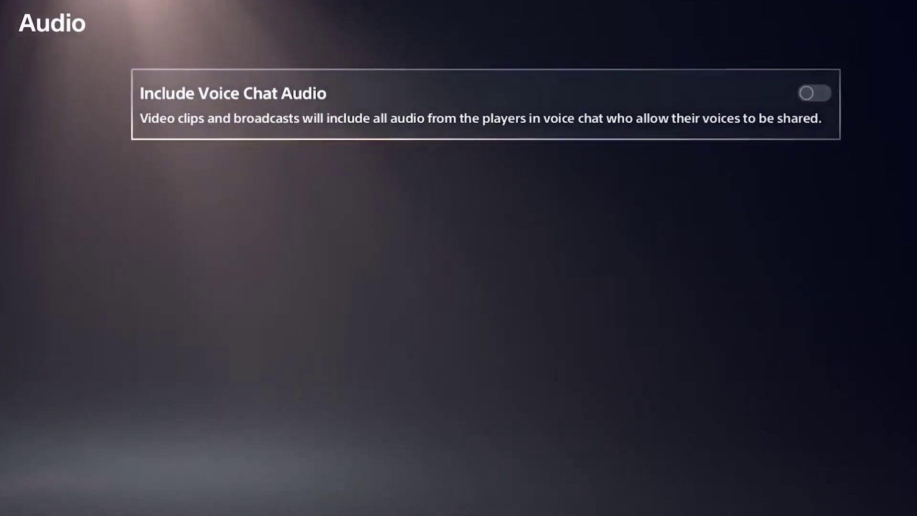
pyautogui.press('Return')
pyautogui.press('Return')
pyautogui.press('Return')
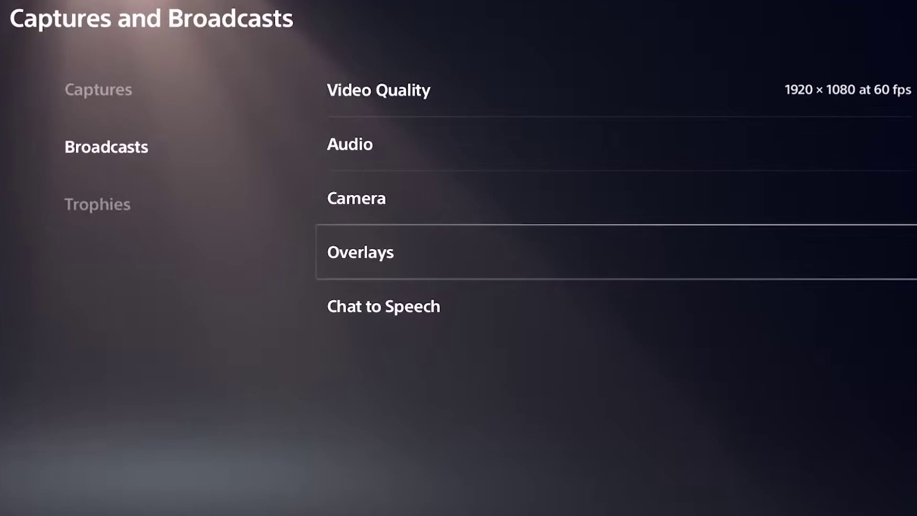
# Open Overlays and review Display Chat and Display Activity, both on at Bottom Right.
pyautogui.press('Up')
pyautogui.press('Down')
pyautogui.press('Return')
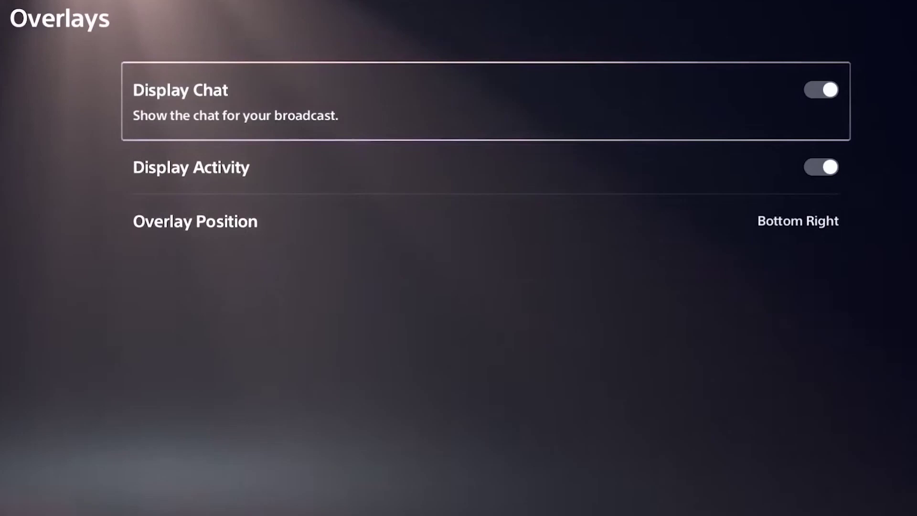
pyautogui.press('Down')
pyautogui.press('Up')
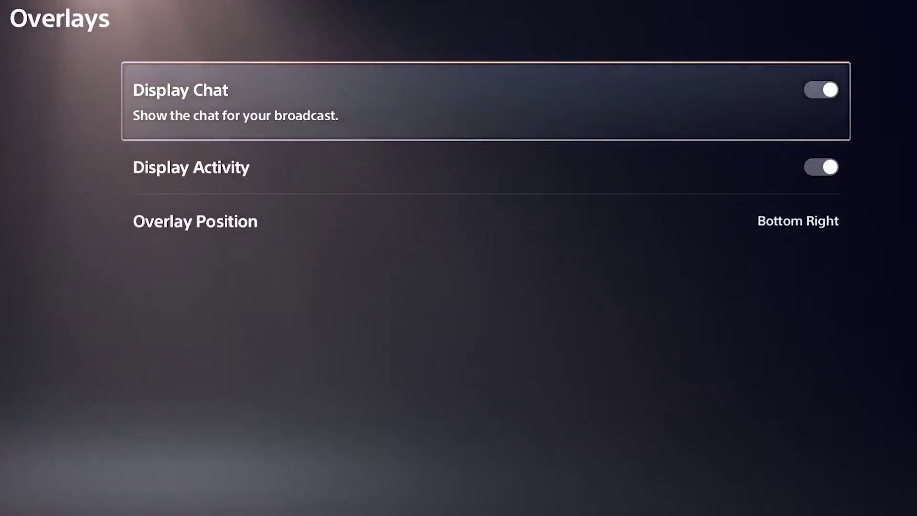
pyautogui.press('Down')
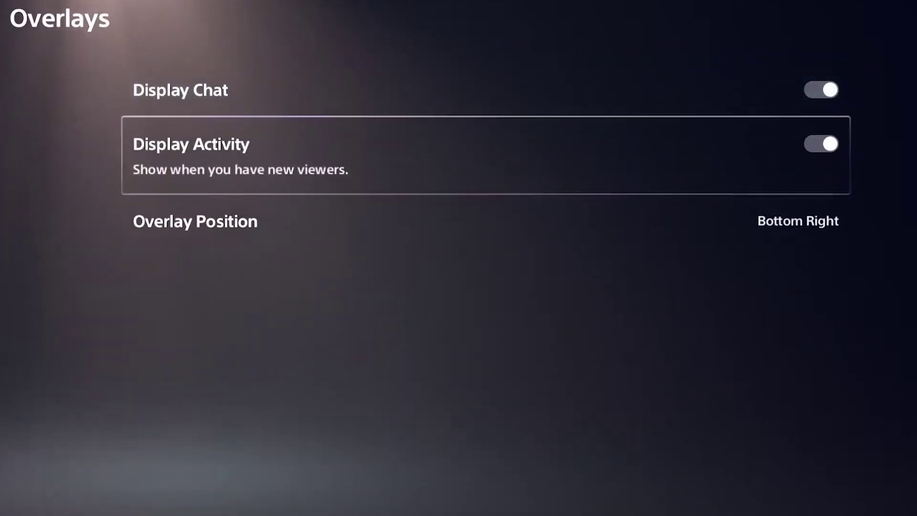
pyautogui.press('Up')
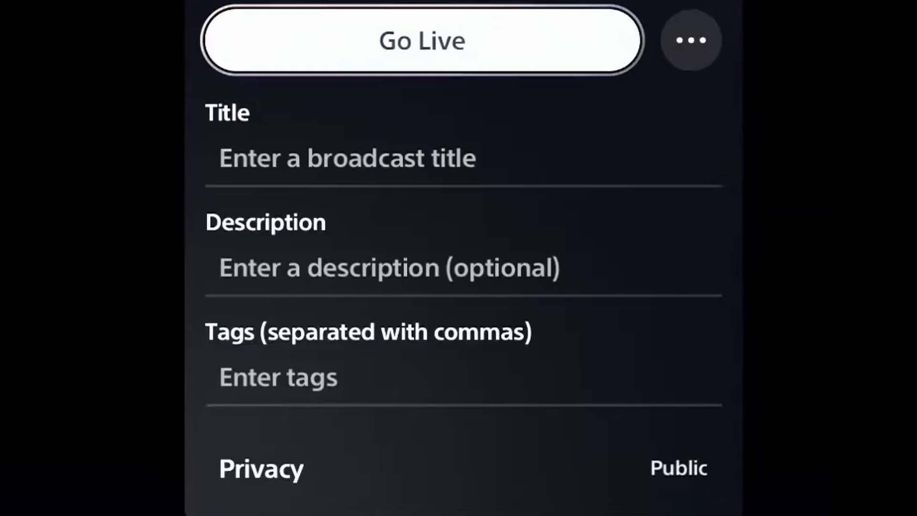
# Step through the empty title, description and tags fields and keep Privacy at Public.
pyautogui.press('Down')
pyautogui.press('Down')
pyautogui.press('Down')
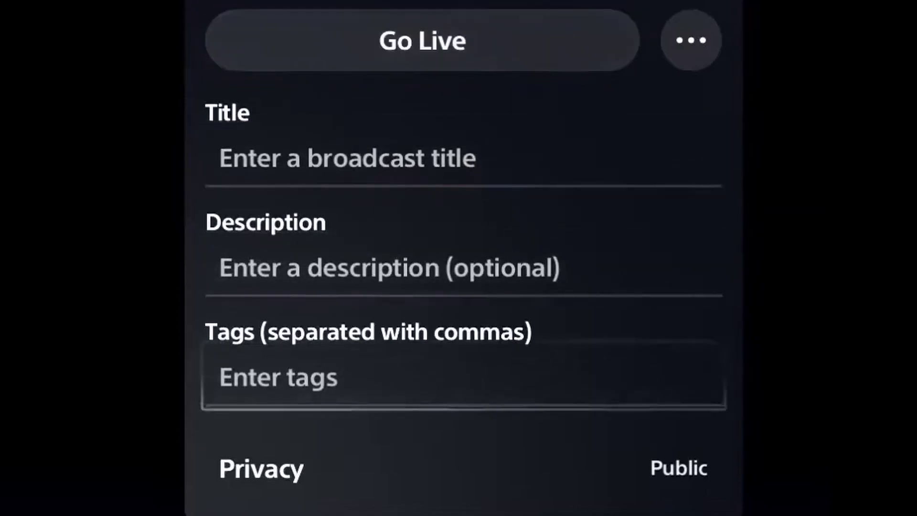
pyautogui.press('Down')
pyautogui.press('Up')
pyautogui.press('Up')
pyautogui.press('Up')
pyautogui.press('Up')
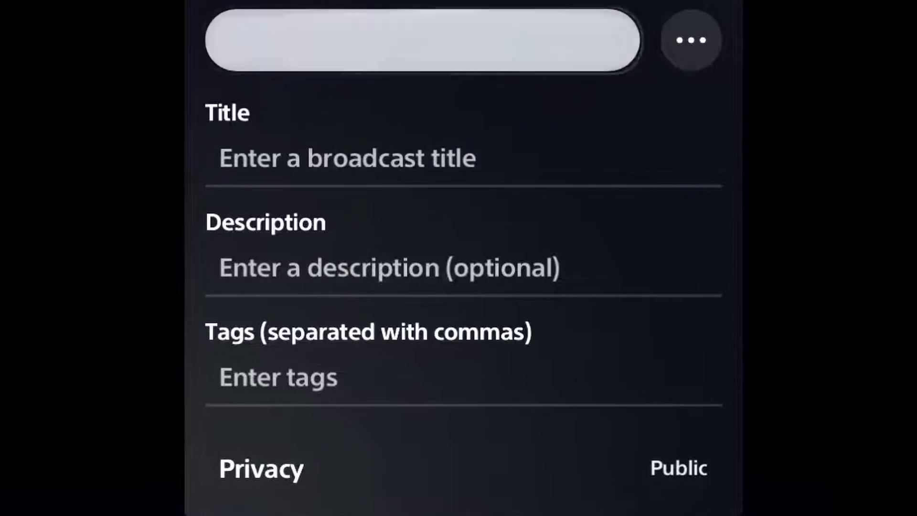
pyautogui.press('Down')
pyautogui.press('Down')
pyautogui.press('Down')
pyautogui.press('Down')
pyautogui.press('Return')
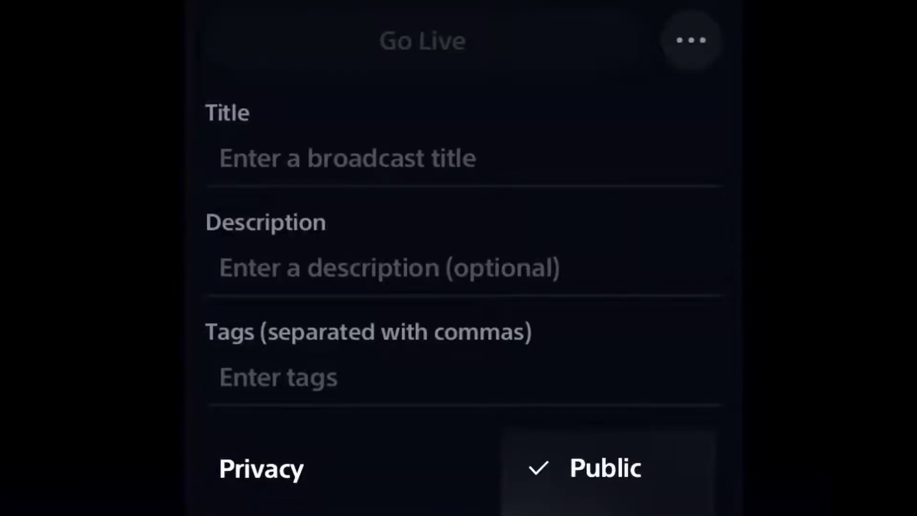
pyautogui.press('Return')
pyautogui.press('Up')
pyautogui.press('Up')
pyautogui.press('Up')
pyautogui.press('Up')
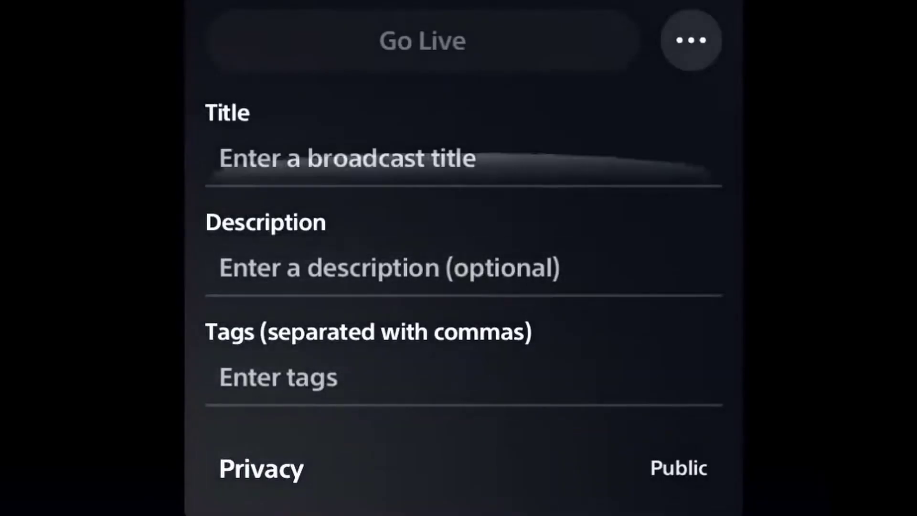
pyautogui.press('Right')
pyautogui.press('Return')
pyautogui.press('Down')
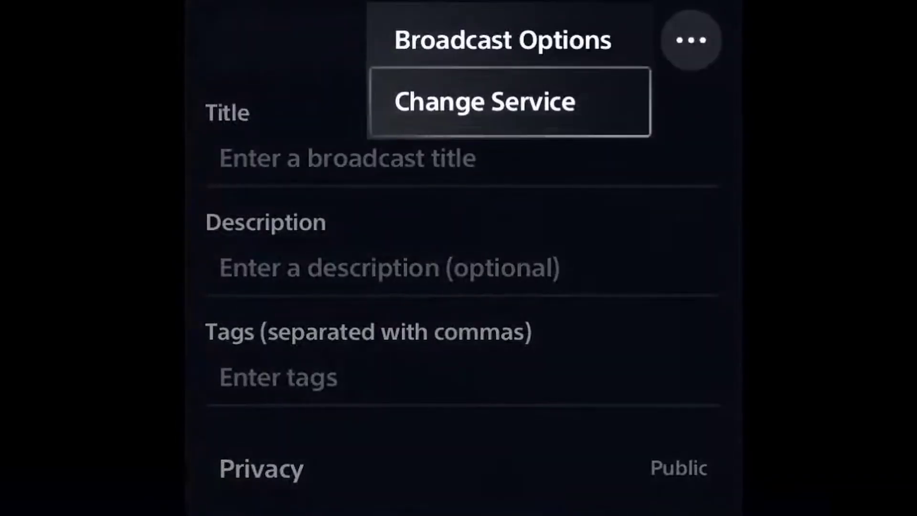
pyautogui.press('Up')
pyautogui.press('Return')
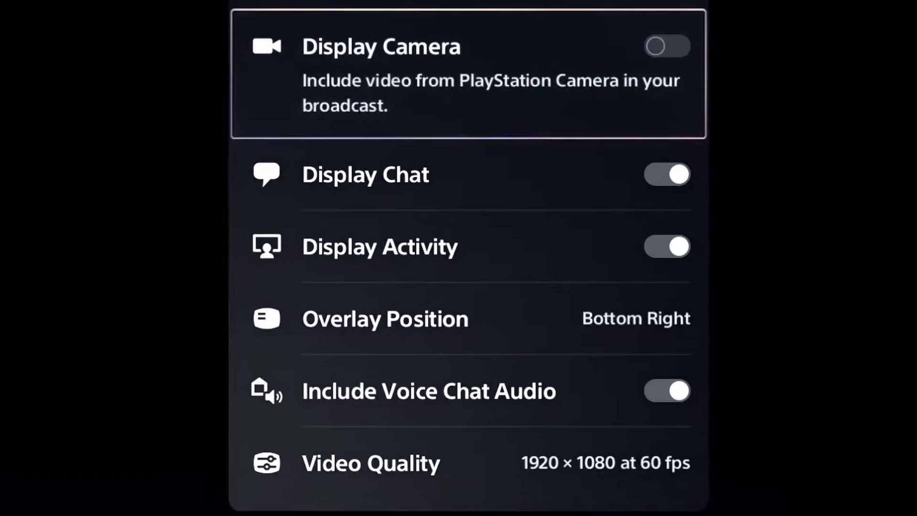
# Close broadcast options and open the service list, moving from Twitch to YouTube.
pyautogui.press('Escape')
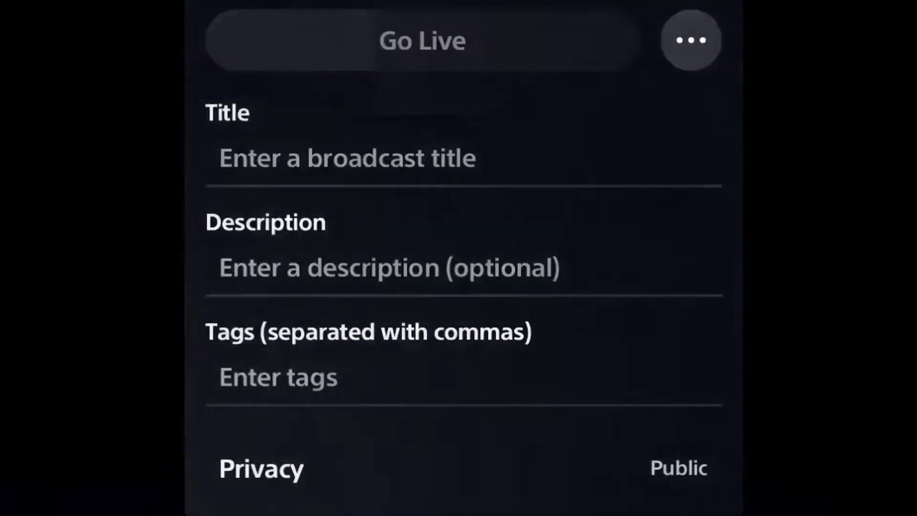
pyautogui.press('Return')
pyautogui.press('Return')
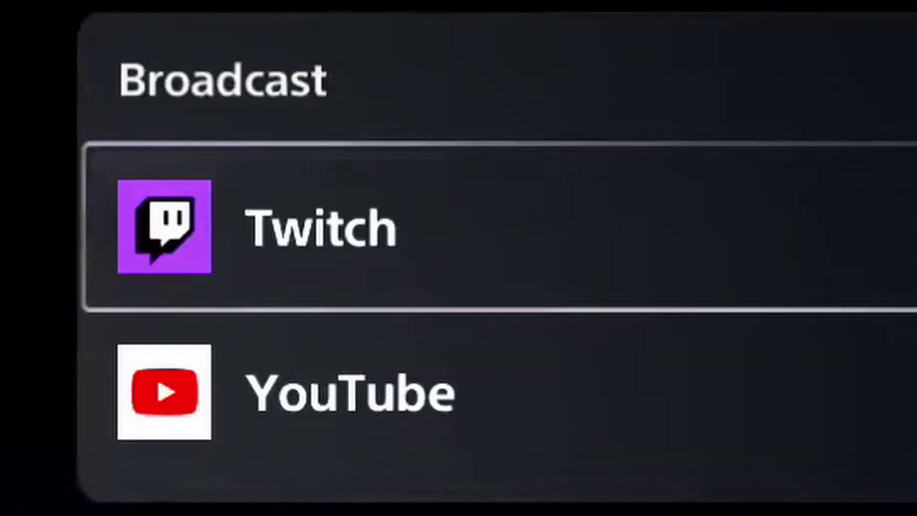
pyautogui.press('Down')
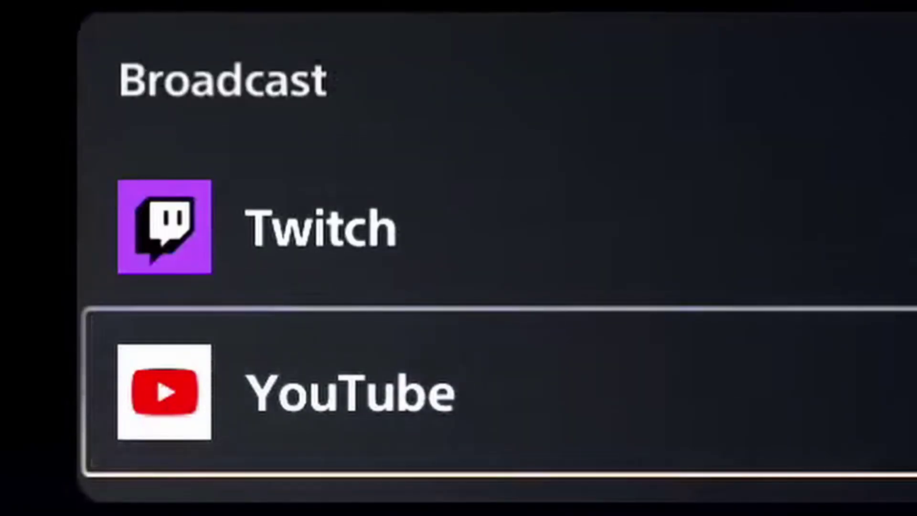